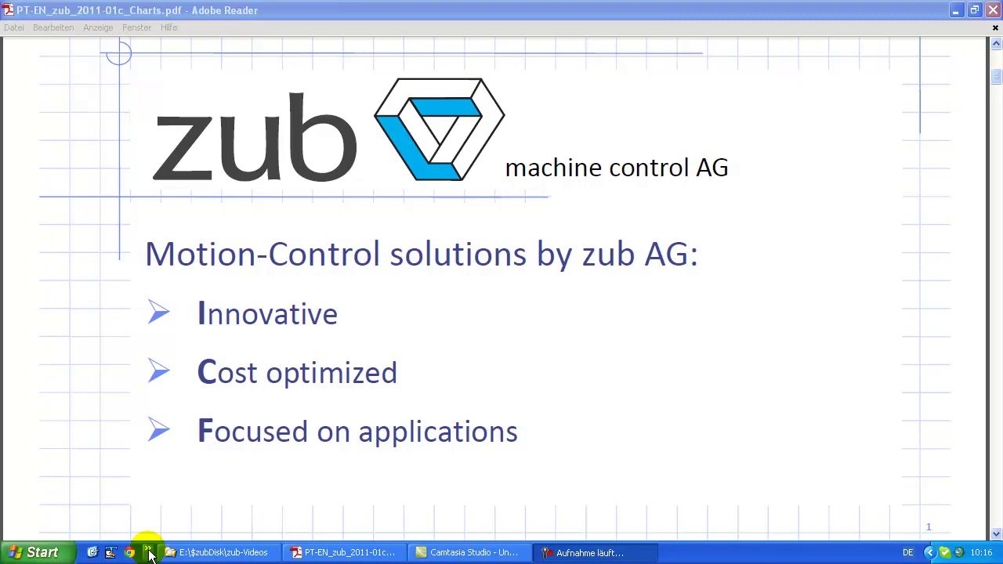
Step: Launch Aposs and set its project folder to Diverses inside SamplePrograms
{"action": "left_click", "coordinate": [149, 552]}
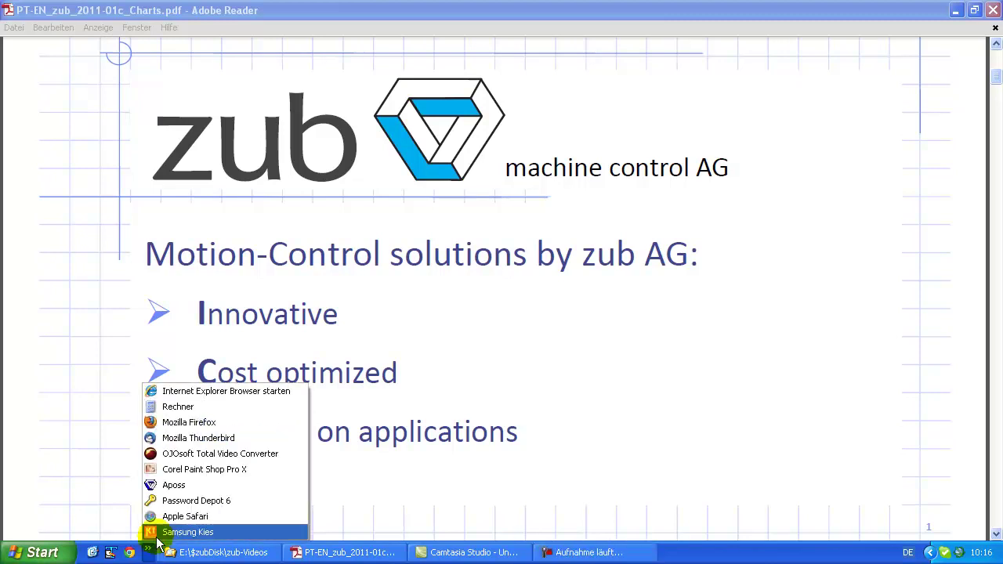
{"action": "left_click", "coordinate": [173, 485]}
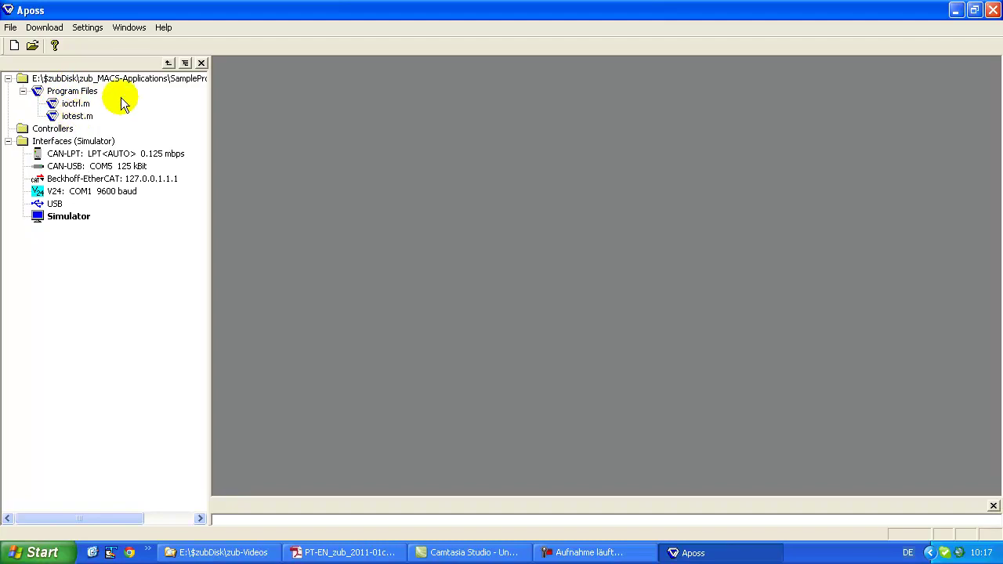
{"action": "left_click", "coordinate": [185, 63]}
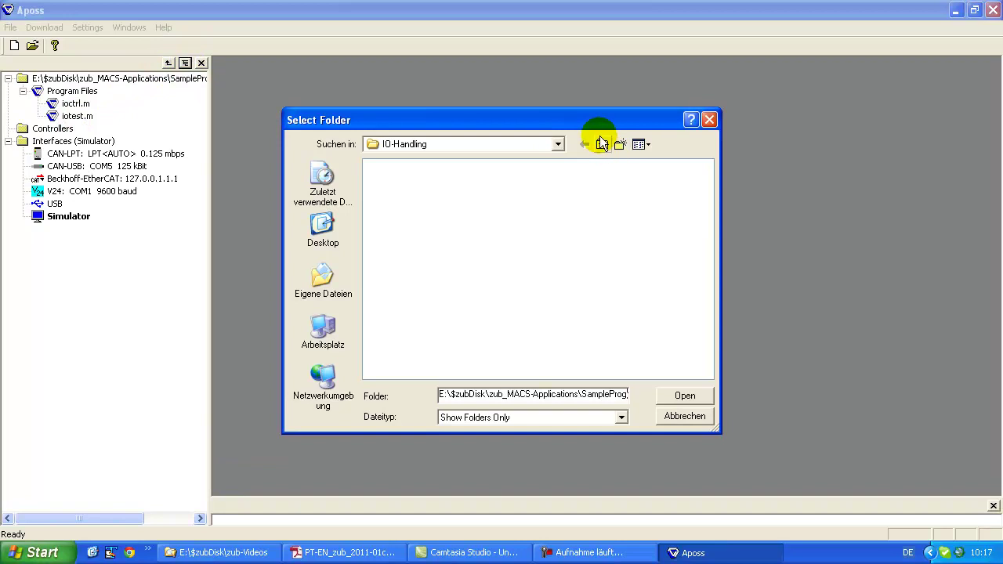
{"action": "left_click", "coordinate": [601, 144]}
{"action": "left_click", "coordinate": [398, 248]}
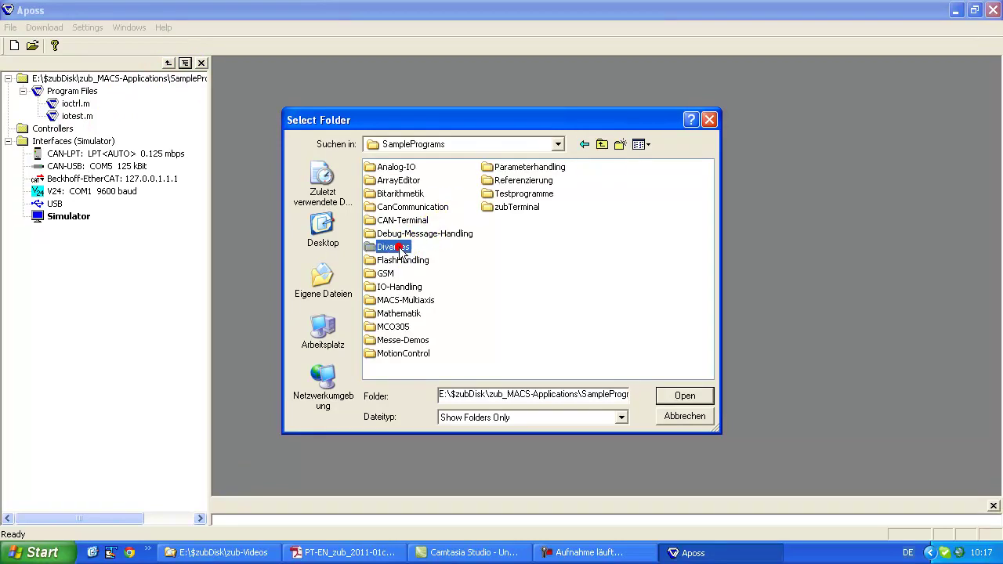
{"action": "double_click", "coordinate": [399, 248]}
{"action": "left_click", "coordinate": [674, 396]}
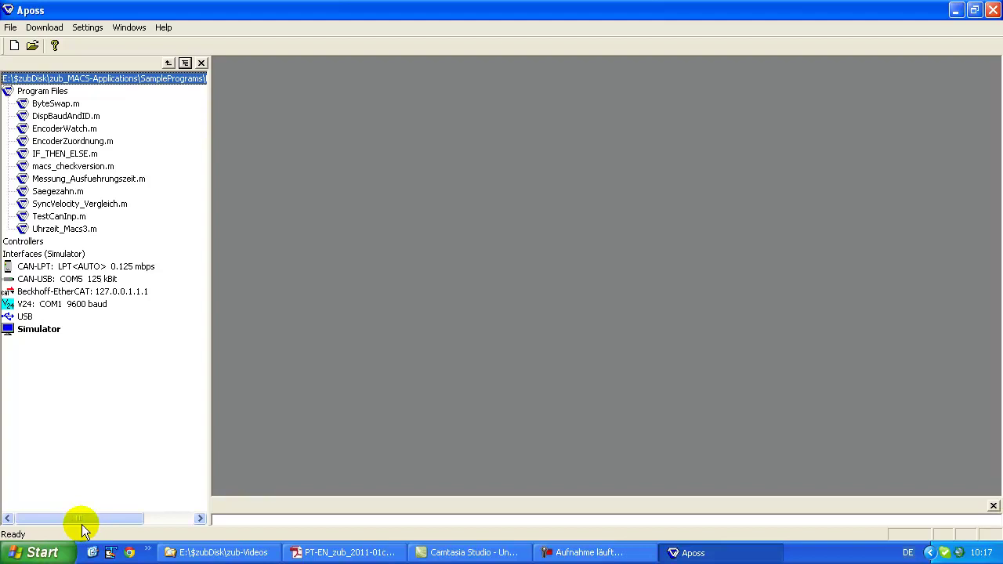
{"action": "left_click_drag", "start_coordinate": [78, 520], "coordinate": [59, 519]}
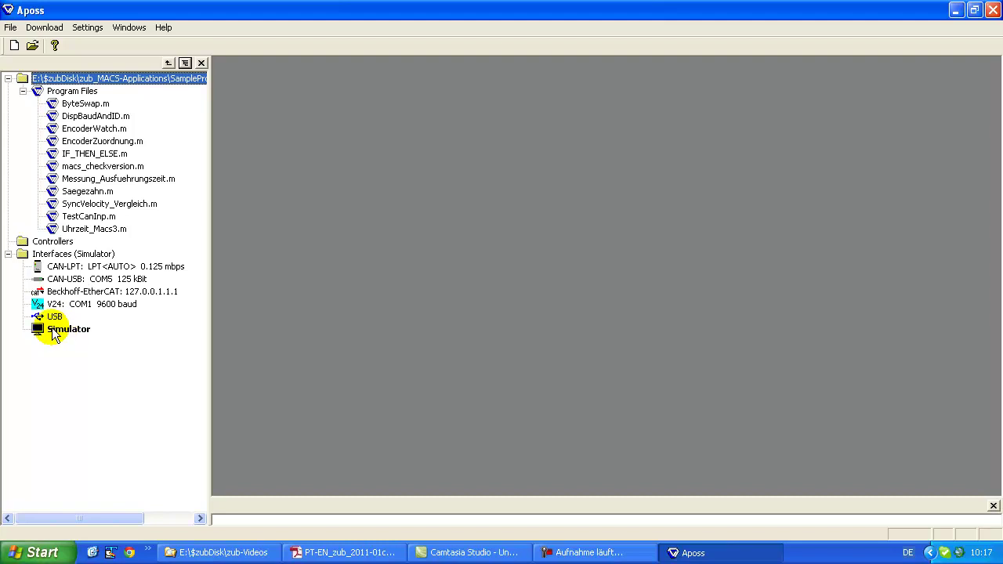
Step: Set USB as the default interface in the interface parameters
{"action": "left_click", "coordinate": [86, 30]}
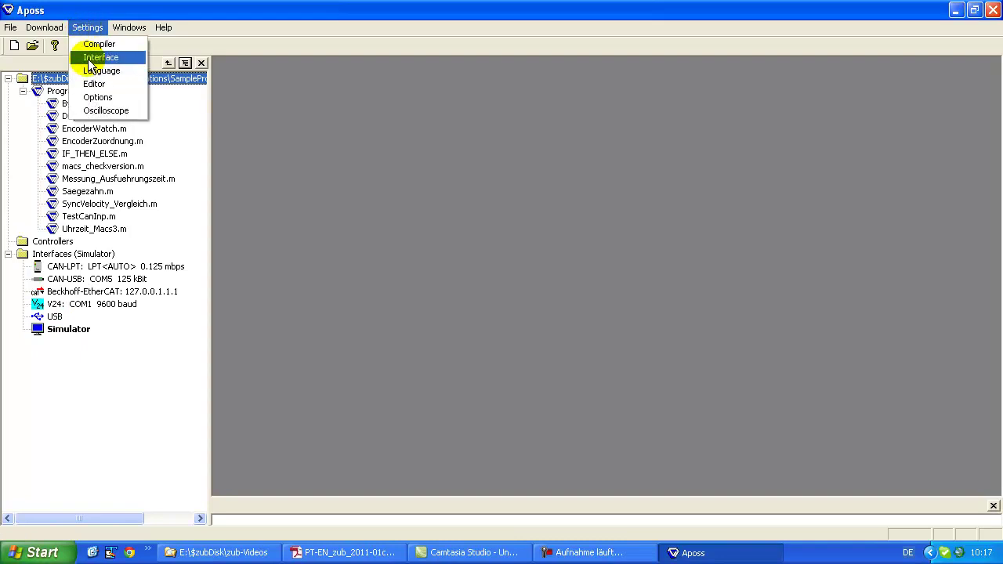
{"action": "left_click", "coordinate": [94, 58]}
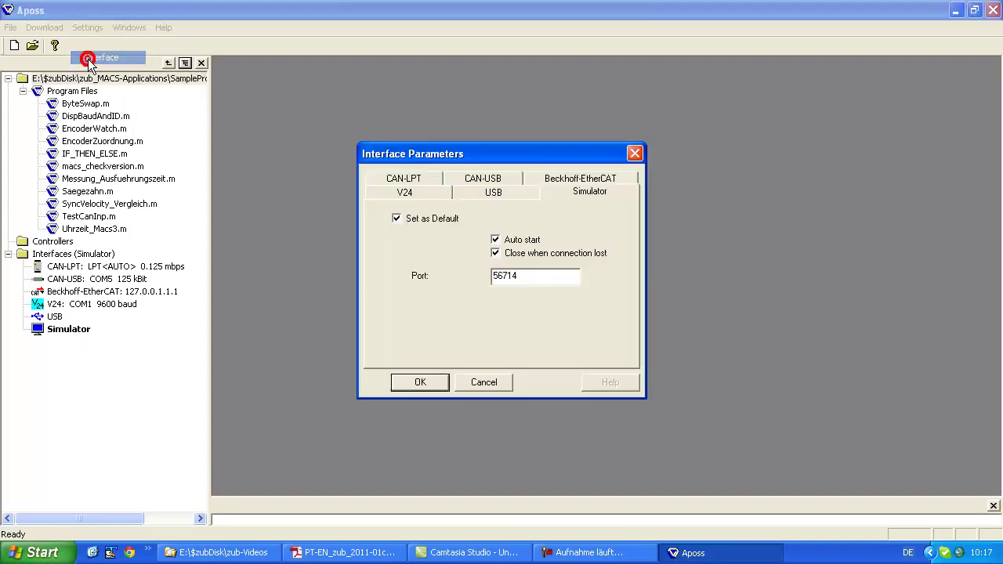
{"action": "left_click", "coordinate": [482, 194]}
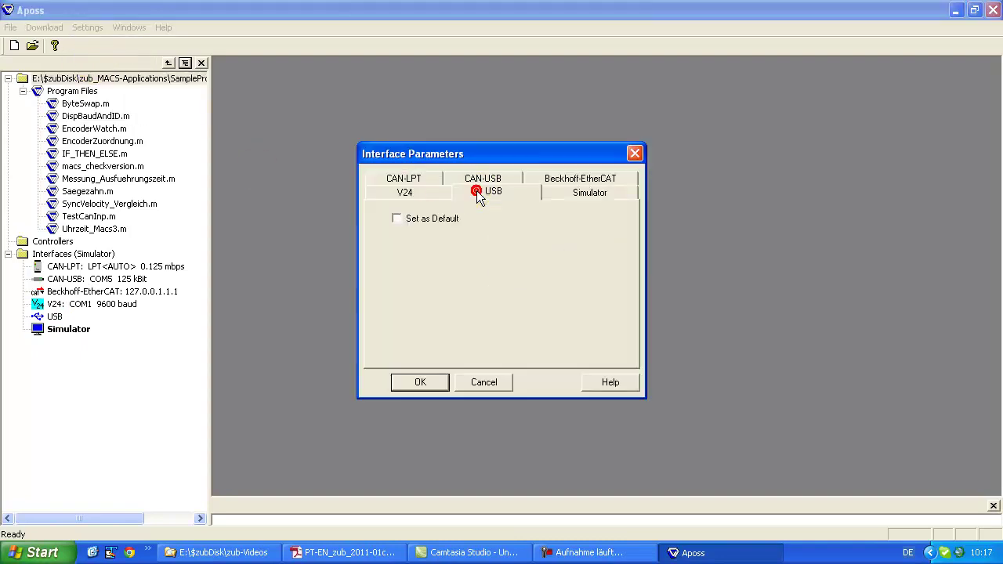
{"action": "left_click", "coordinate": [397, 219]}
{"action": "left_click", "coordinate": [423, 387]}
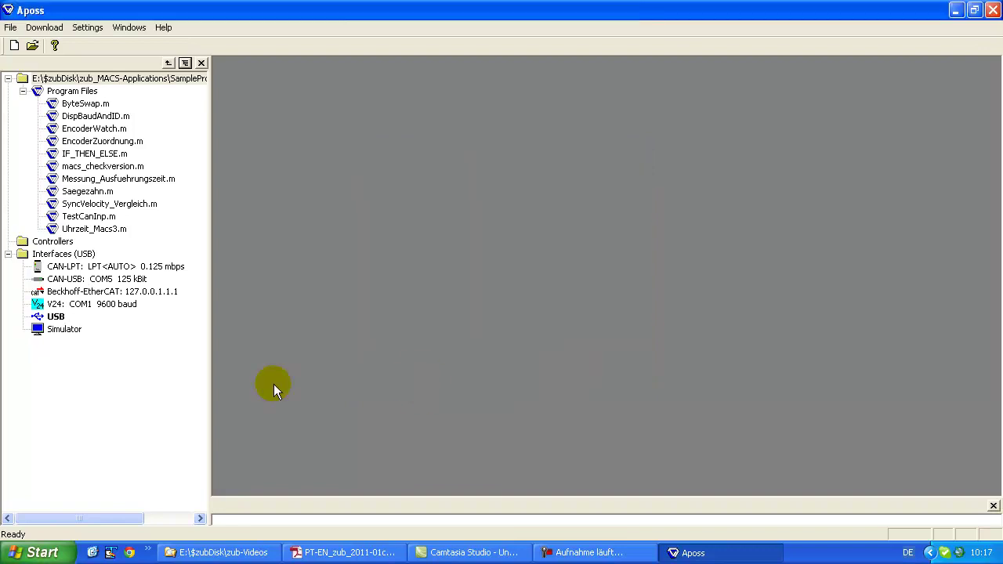
Step: Make the Simulator the default interface in the interface parameters
{"action": "left_click", "coordinate": [85, 29]}
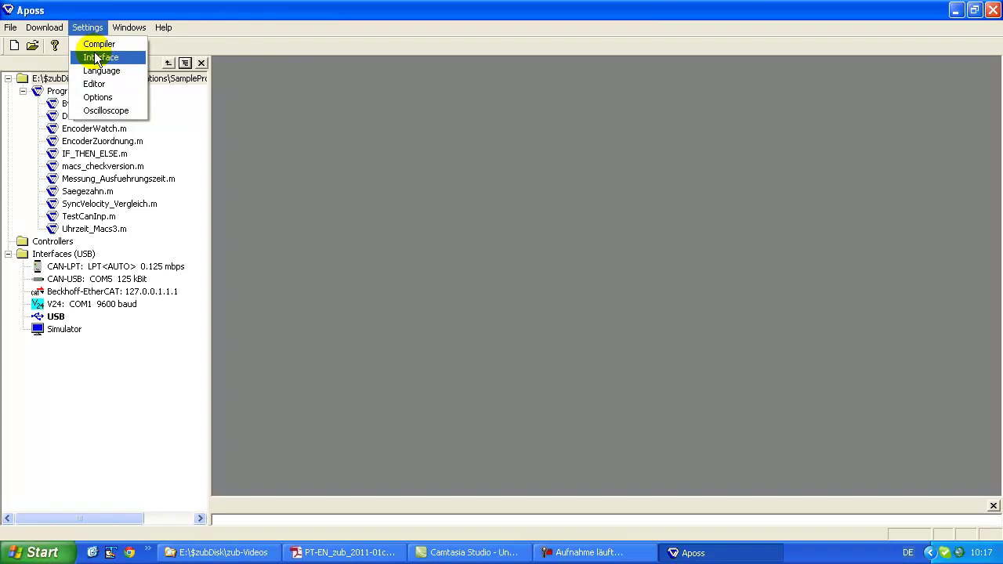
{"action": "left_click", "coordinate": [94, 58]}
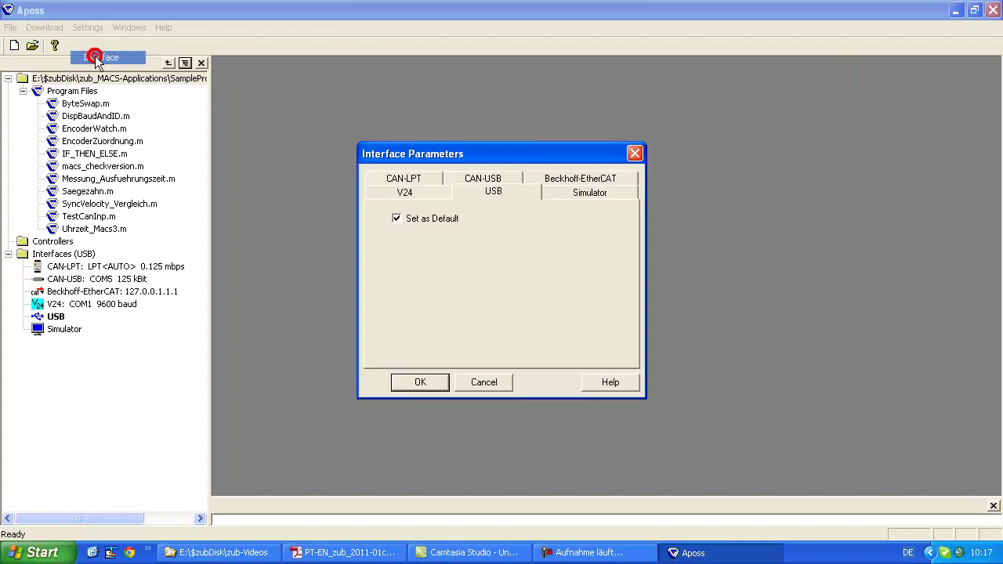
{"action": "left_click", "coordinate": [575, 195]}
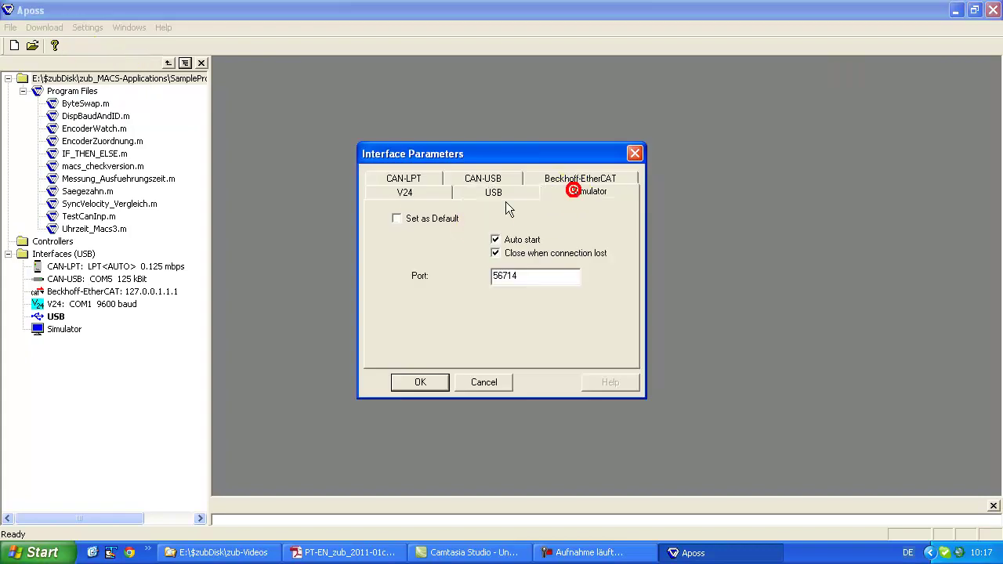
{"action": "left_click", "coordinate": [421, 383]}
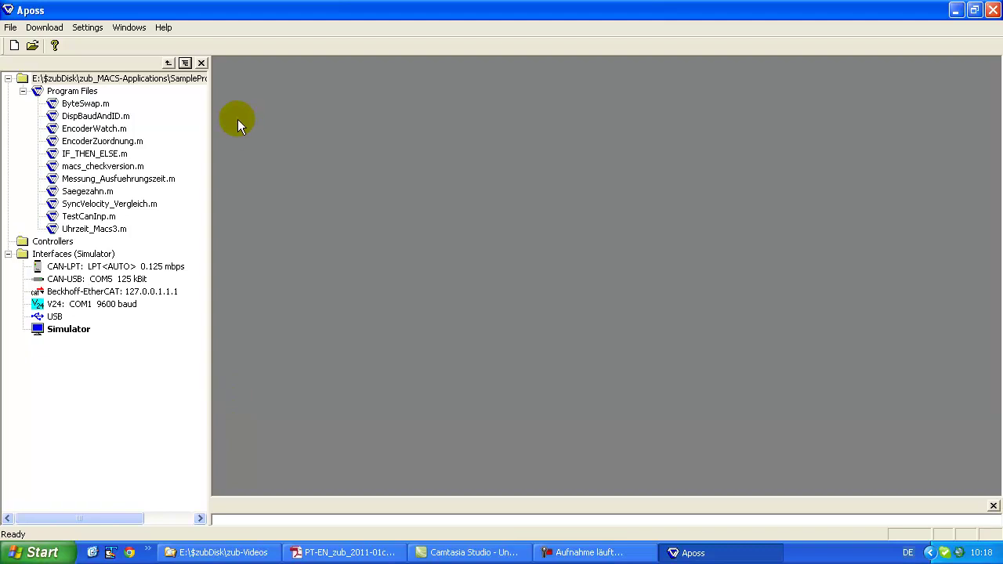
Step: Open the APOSS help contents and view the Getting Started topic "Executing a Simple Test Program"
{"action": "left_click", "coordinate": [166, 28]}
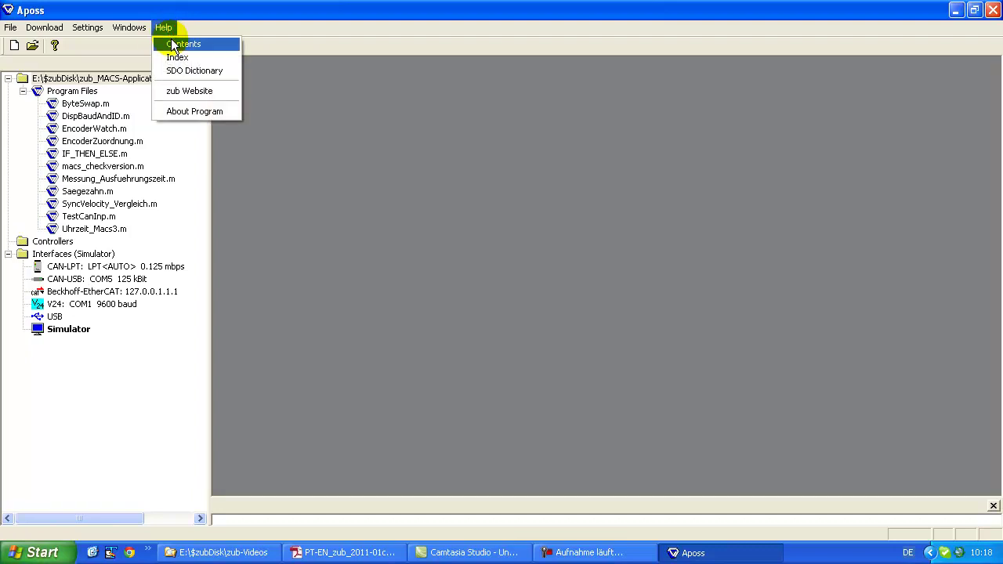
{"action": "left_click", "coordinate": [174, 45]}
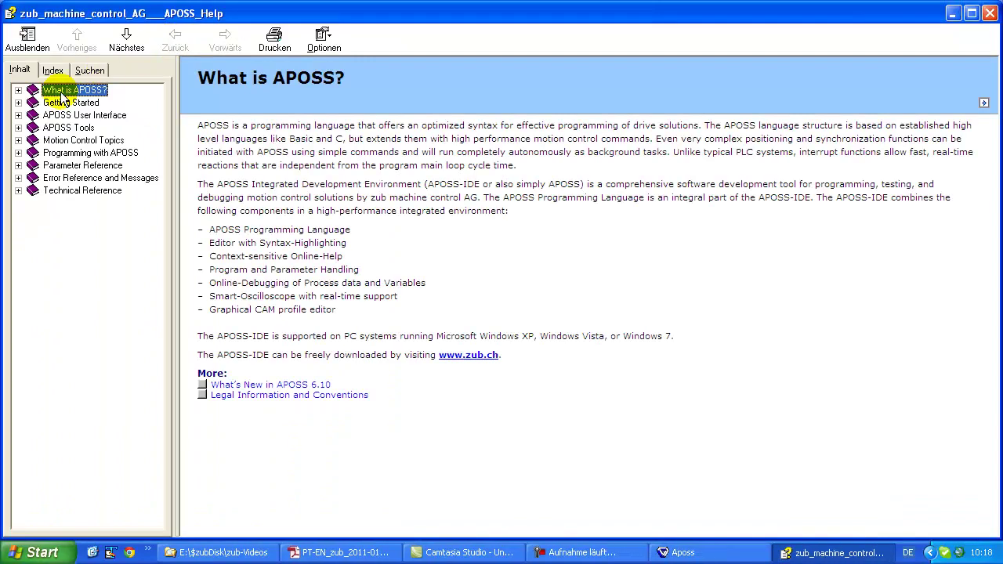
{"action": "left_click", "coordinate": [18, 103]}
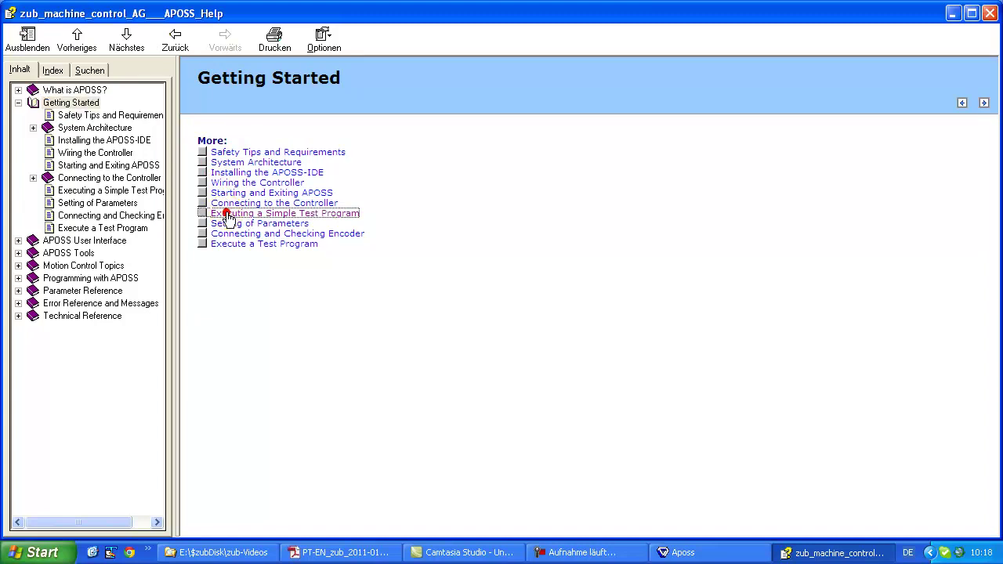
{"action": "scroll", "coordinate": [470, 244], "scroll_direction": "down", "scroll_amount": 5}
{"action": "scroll", "coordinate": [470, 244], "scroll_direction": "up", "scroll_amount": 5}
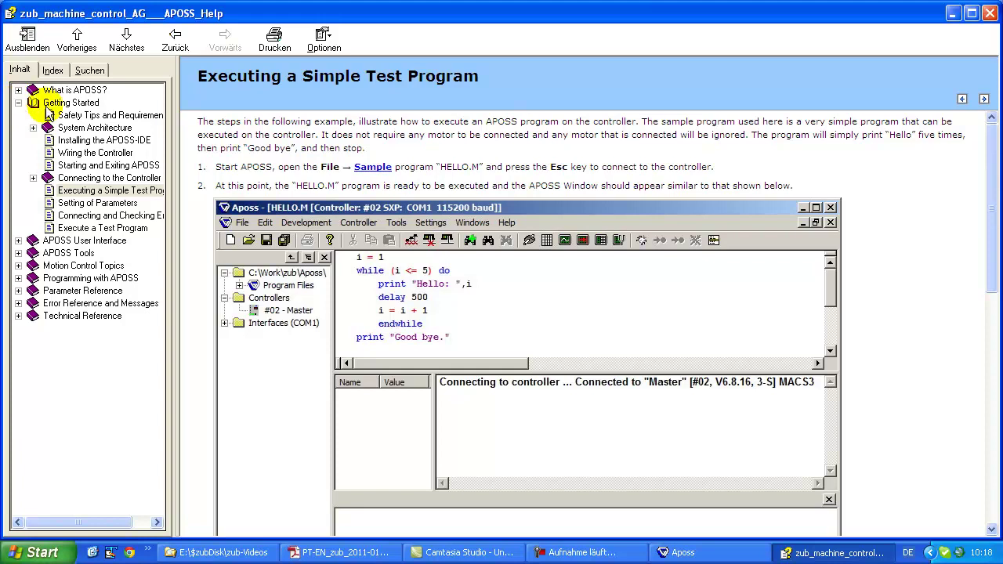
{"action": "left_click", "coordinate": [17, 102]}
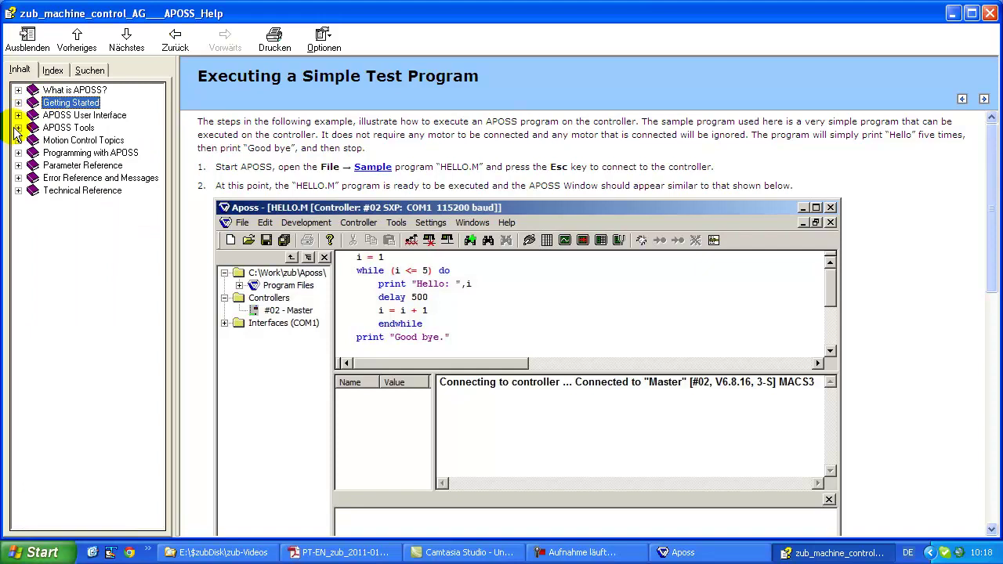
Step: View the help topic on creating a new program, in the File Menu section of the APOSS User Interface chapter
{"action": "left_click", "coordinate": [18, 116]}
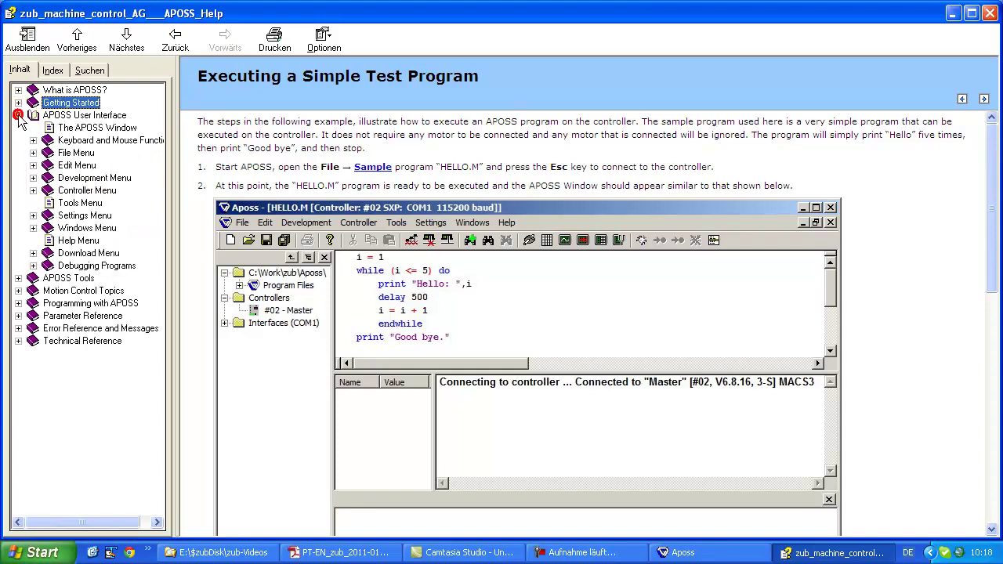
{"action": "left_click", "coordinate": [79, 115]}
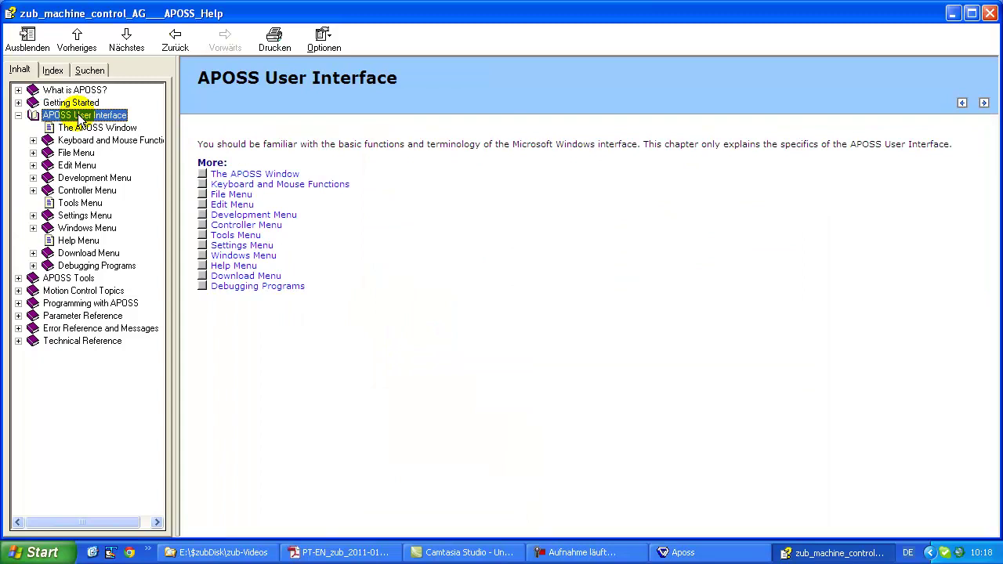
{"action": "left_click", "coordinate": [230, 195]}
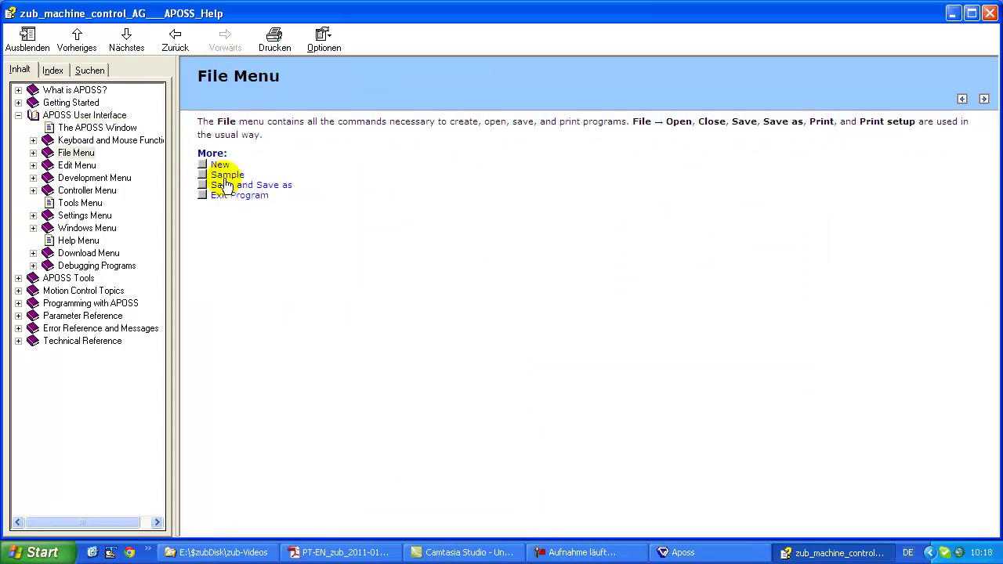
{"action": "left_click", "coordinate": [219, 164]}
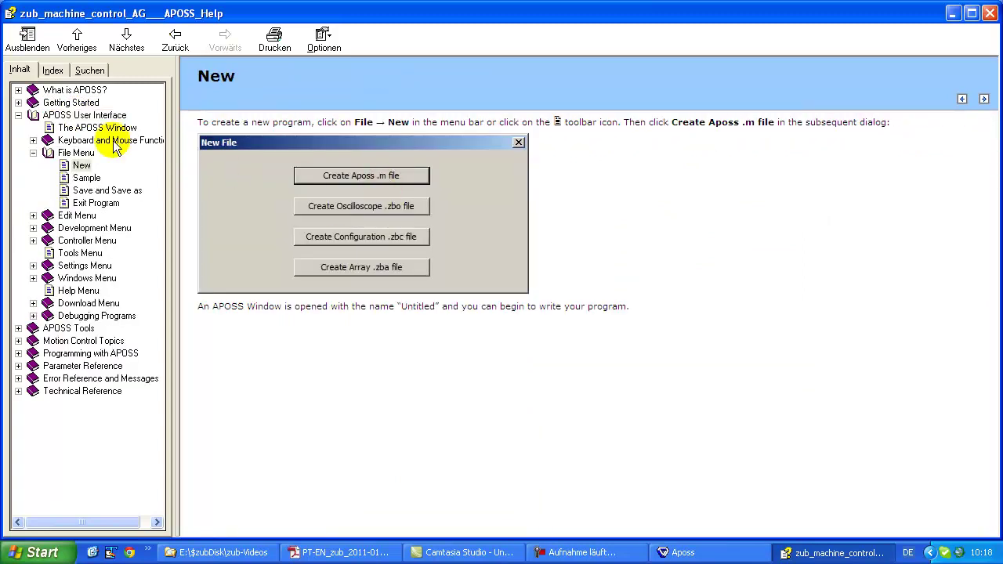
{"action": "left_click", "coordinate": [18, 116]}
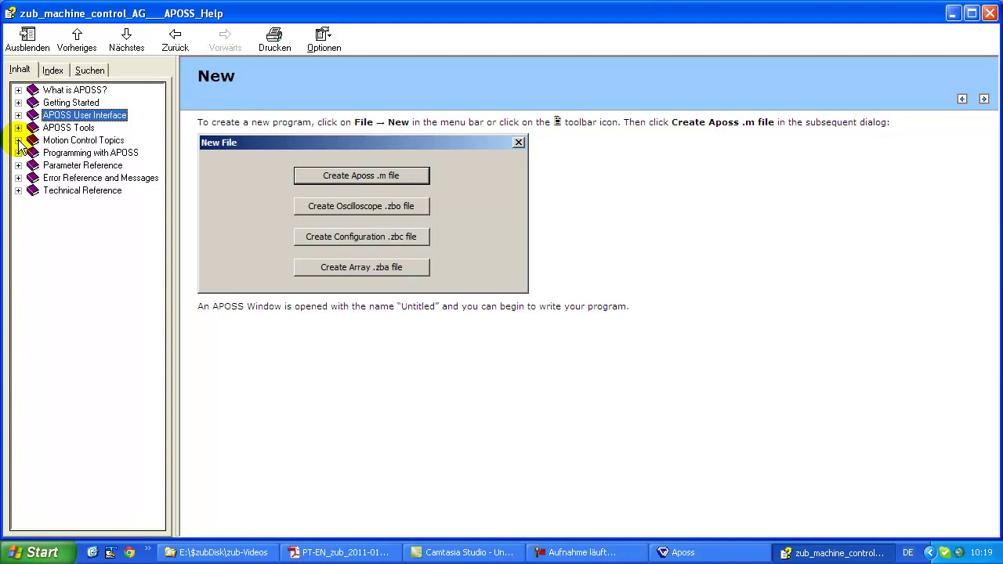
Step: Review the CAM Control example "Stamping of Boxes with Use-by date" and its program sample under Motion Control Topics
{"action": "left_click", "coordinate": [18, 140]}
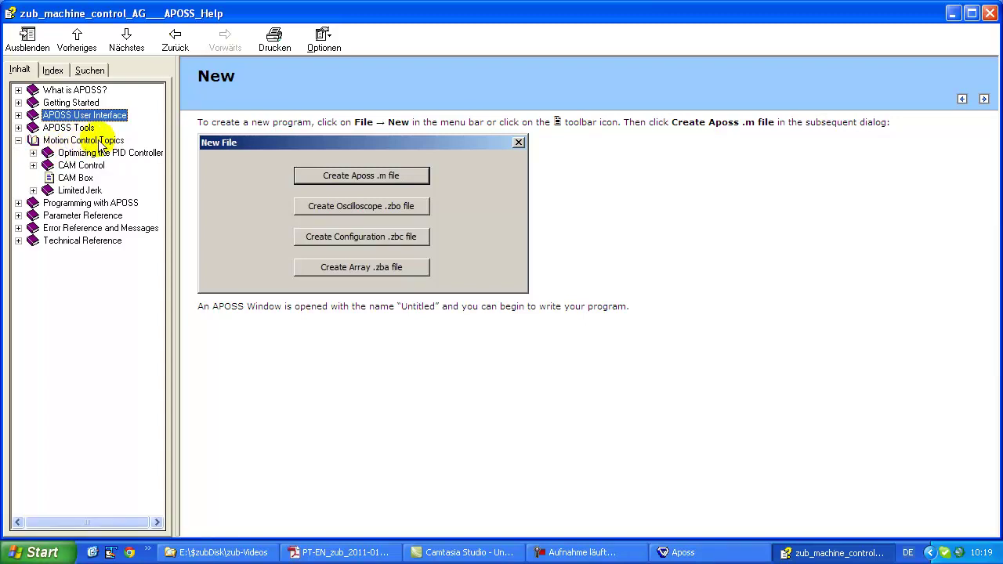
{"action": "left_click", "coordinate": [33, 165]}
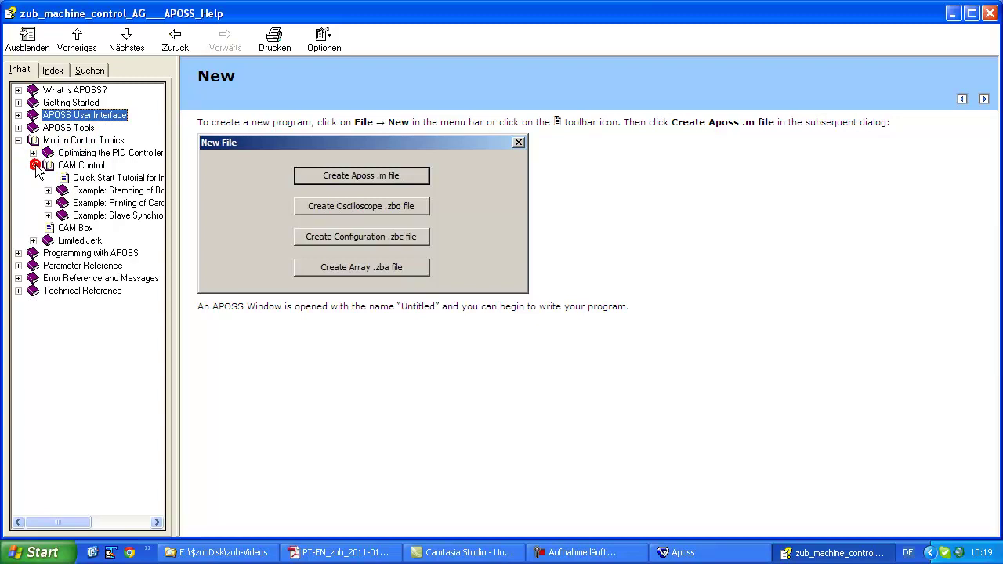
{"action": "left_click", "coordinate": [84, 190]}
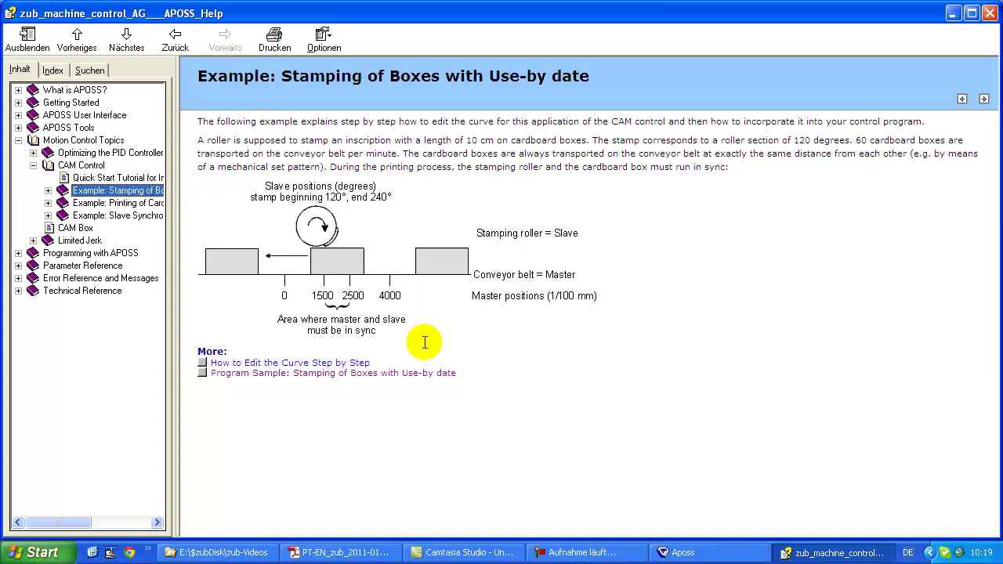
{"action": "left_click", "coordinate": [313, 373]}
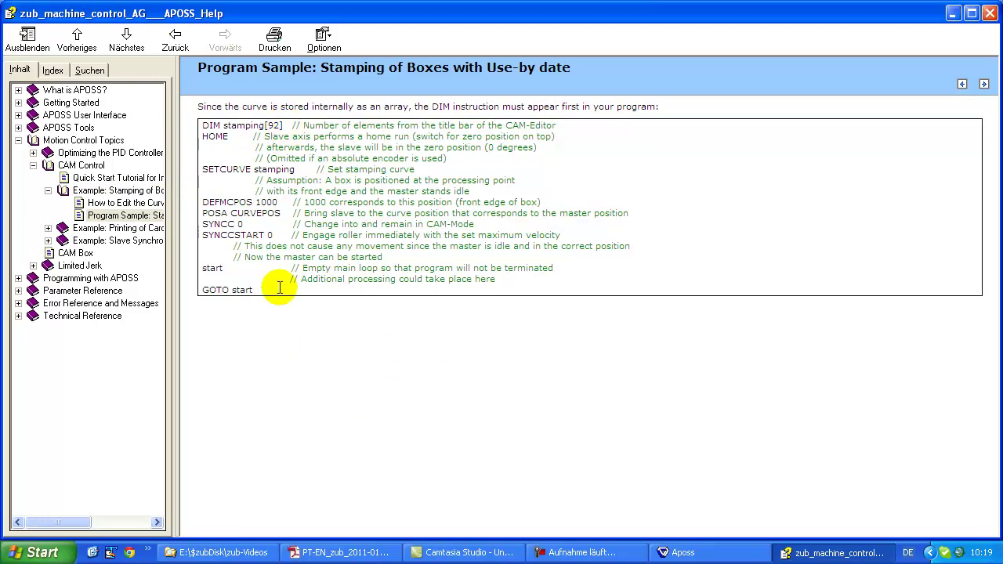
{"action": "left_click", "coordinate": [112, 194]}
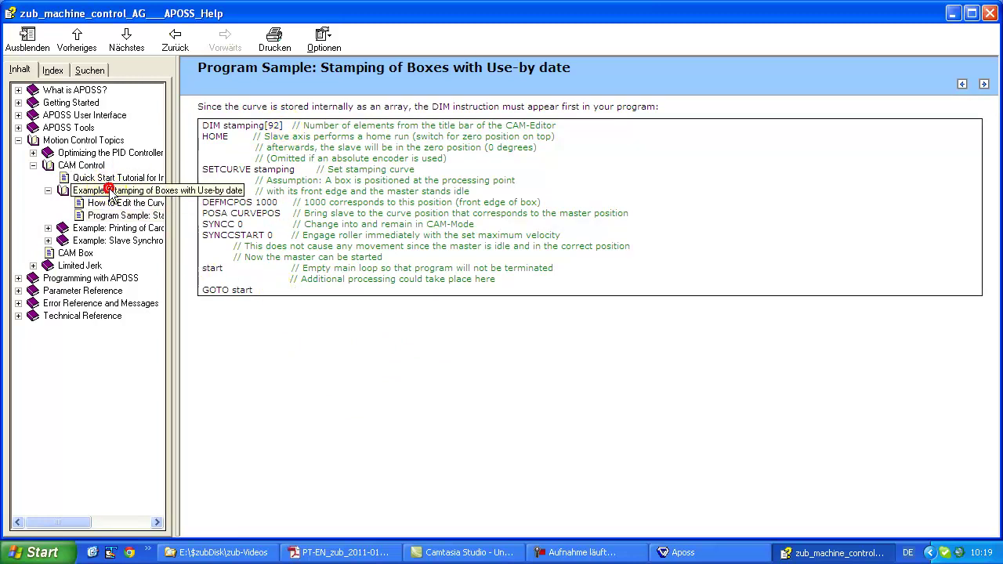
{"action": "left_click", "coordinate": [19, 140]}
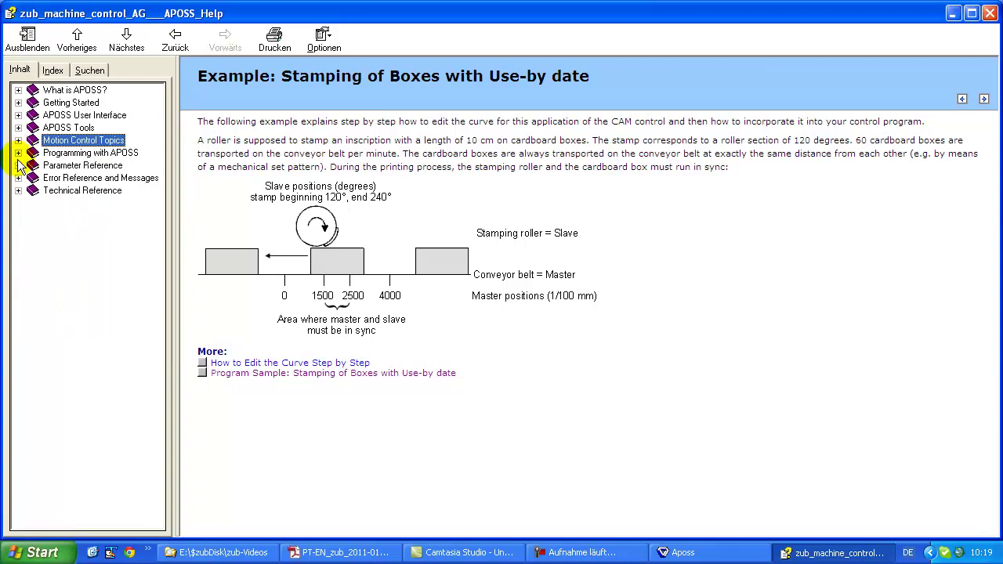
Step: Look up CURVEPOS in the Command Reference of Programming with APOSS and follow its link to read the SETCURVE description
{"action": "left_click", "coordinate": [18, 153]}
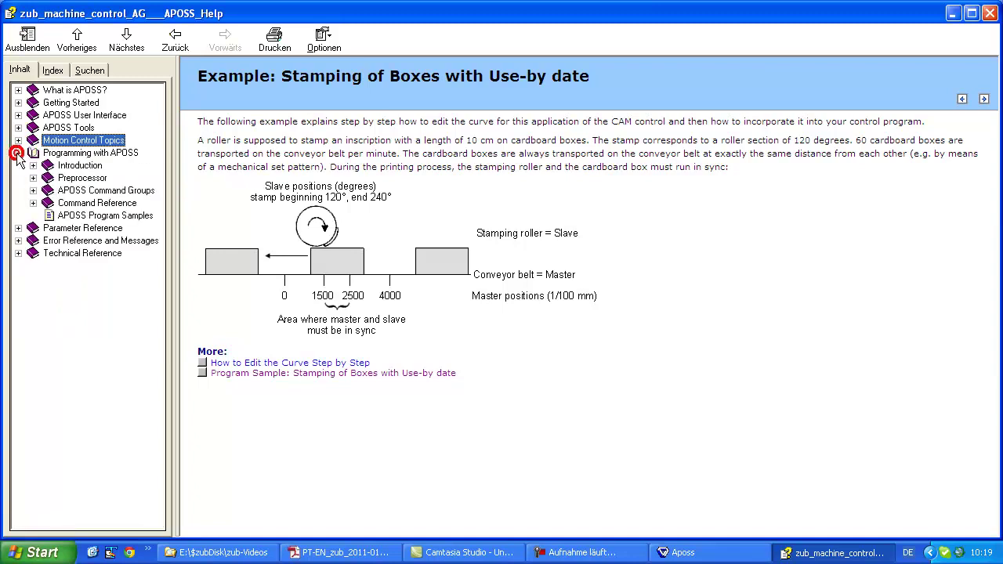
{"action": "left_click", "coordinate": [79, 153]}
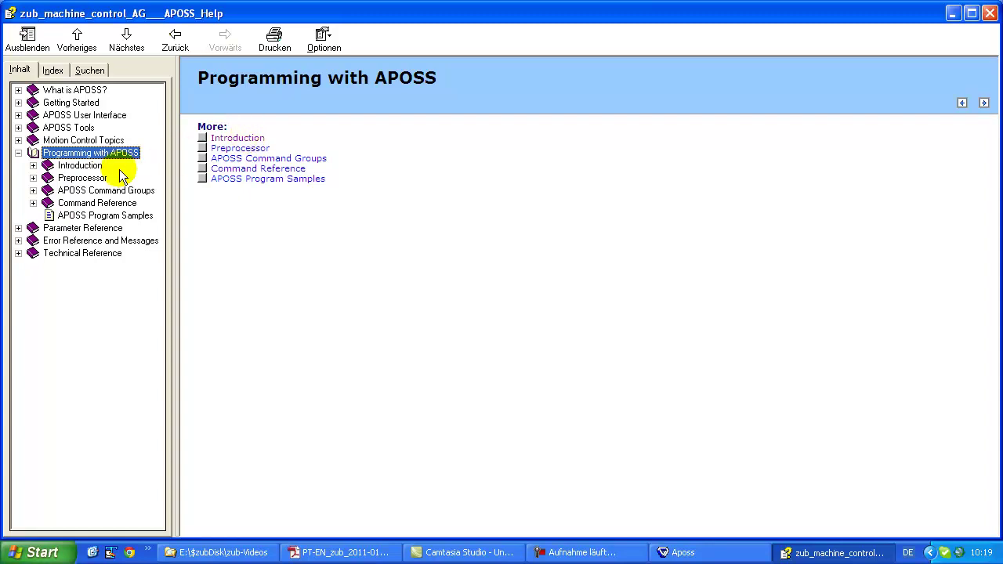
{"action": "left_click", "coordinate": [33, 203]}
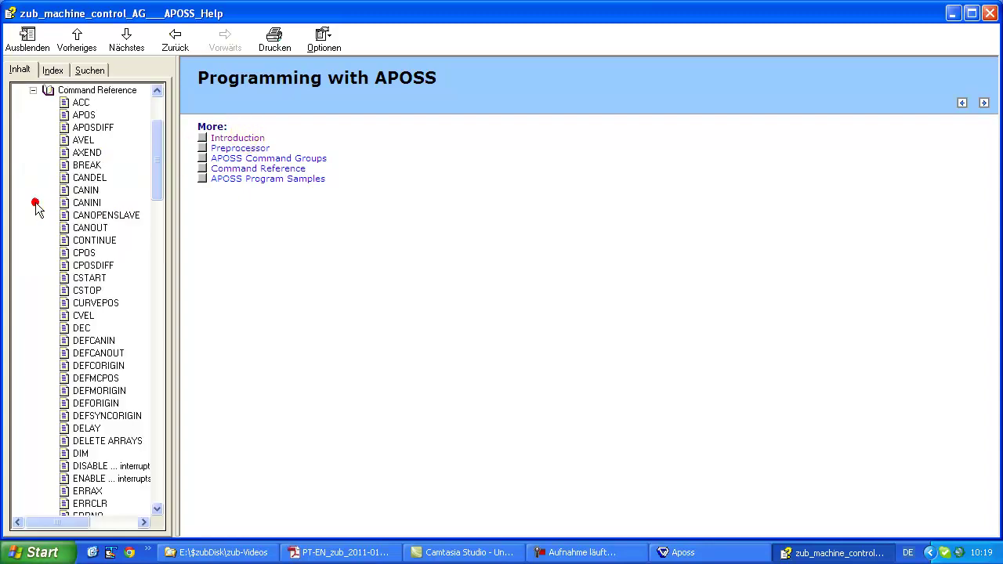
{"action": "left_click", "coordinate": [88, 306]}
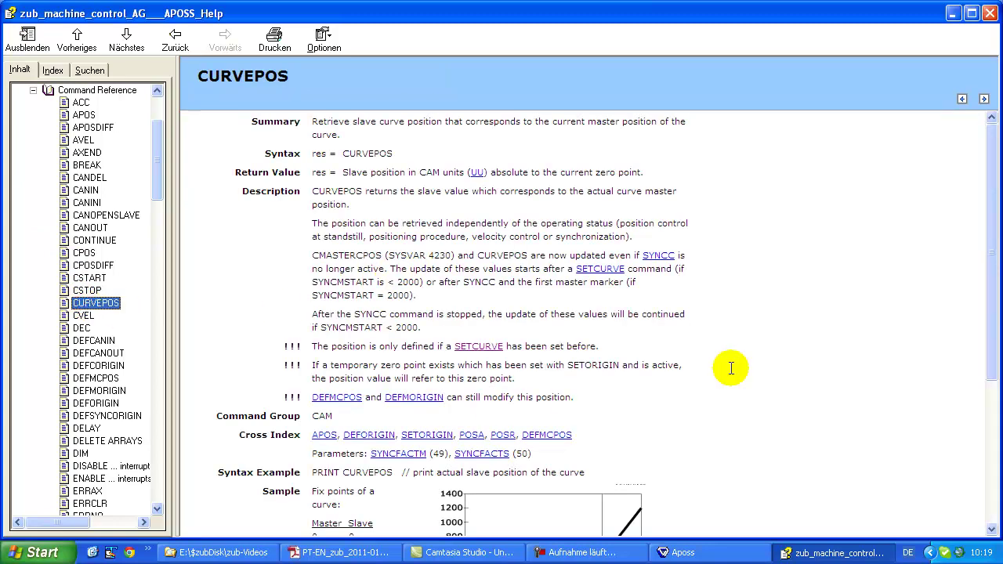
{"action": "left_click", "coordinate": [603, 269]}
{"action": "scroll", "coordinate": [672, 340], "scroll_direction": "down", "scroll_amount": 8}
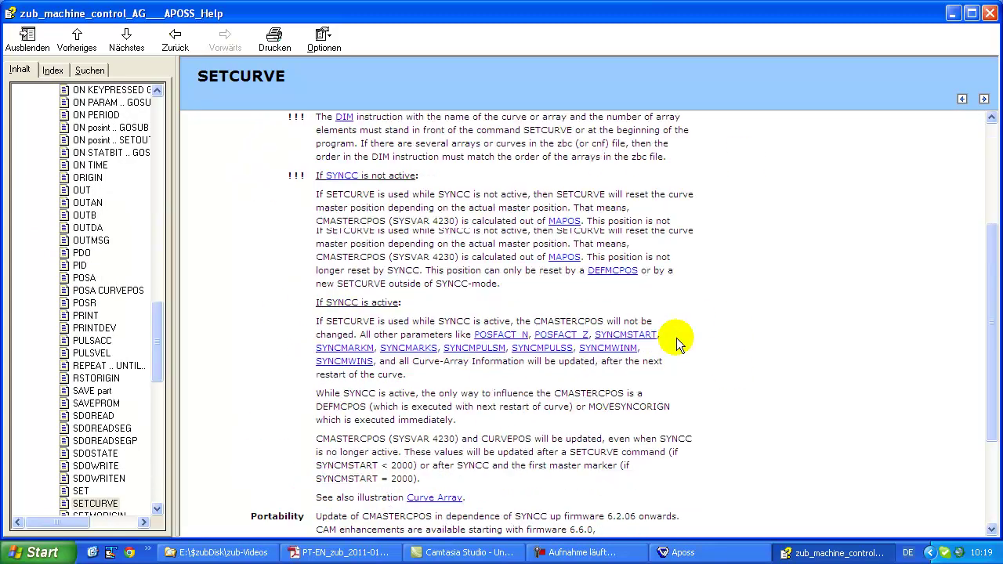
Step: Return to the start of the help contents and collapse the Command Reference section and the Programming with APOSS chapter
{"action": "scroll", "coordinate": [439, 290], "scroll_direction": "up", "scroll_amount": 8}
{"action": "left_click_drag", "start_coordinate": [157, 344], "coordinate": [148, 155]}
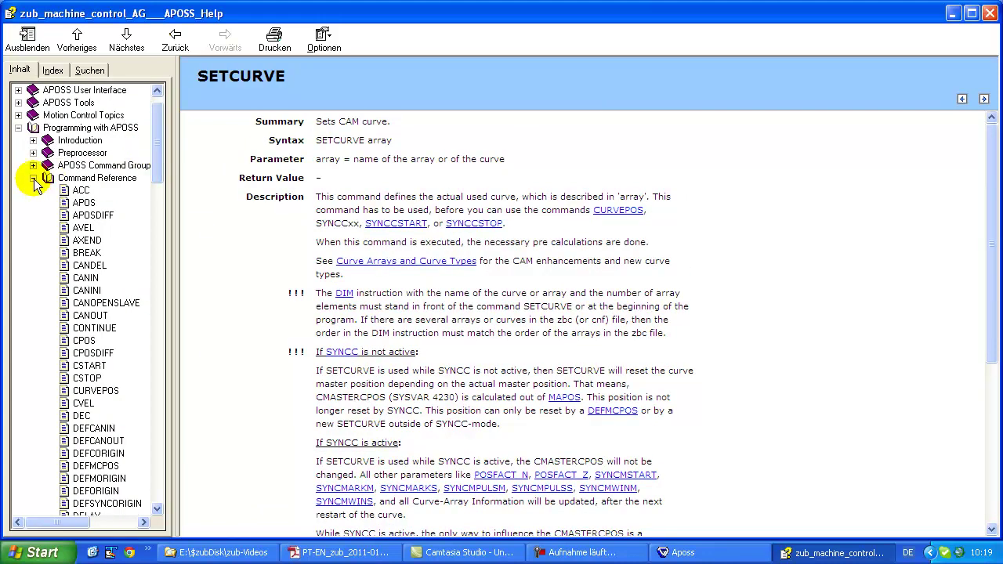
{"action": "left_click", "coordinate": [33, 179]}
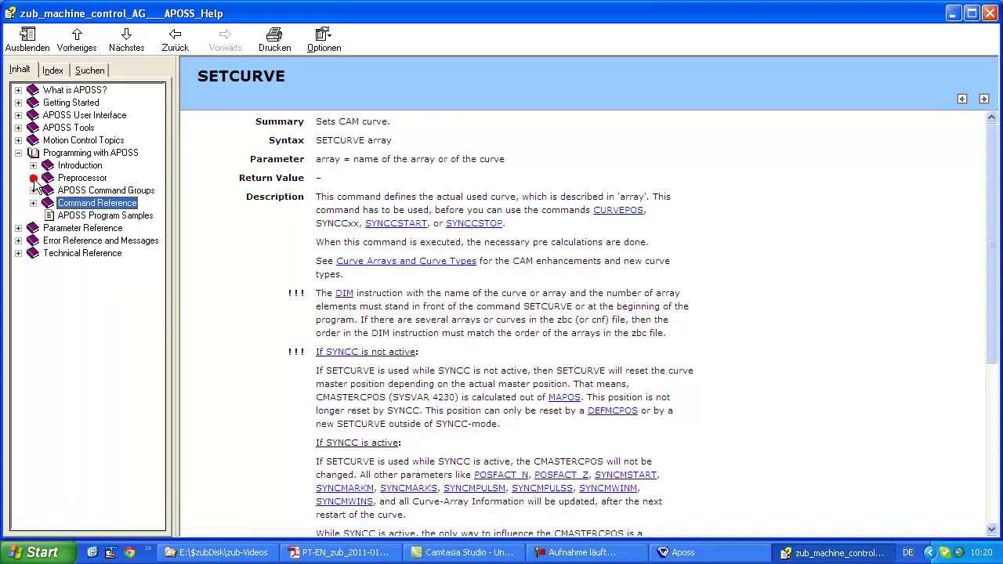
{"action": "left_click", "coordinate": [18, 152]}
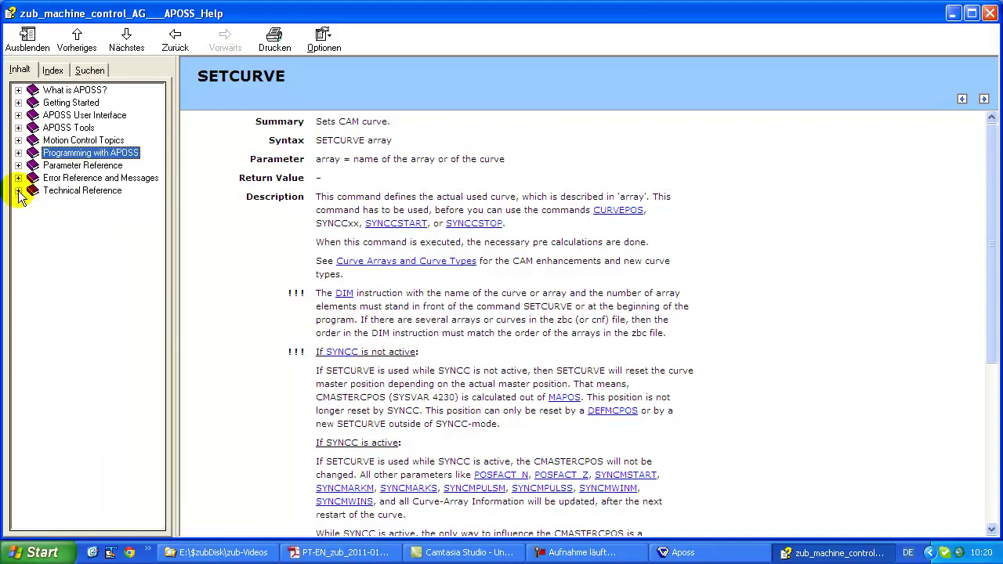
Step: View the Supply Voltage Readout and Power Down Trigger Voltage Level topics under Power-down data saving in the Technical Reference, and close the help
{"action": "left_click", "coordinate": [18, 191]}
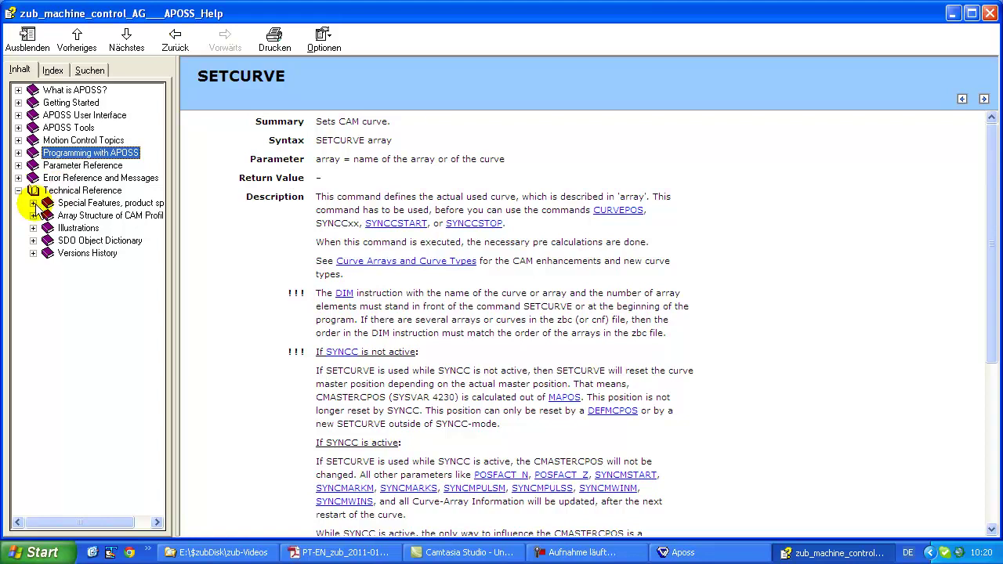
{"action": "left_click", "coordinate": [33, 204]}
{"action": "left_click", "coordinate": [90, 215]}
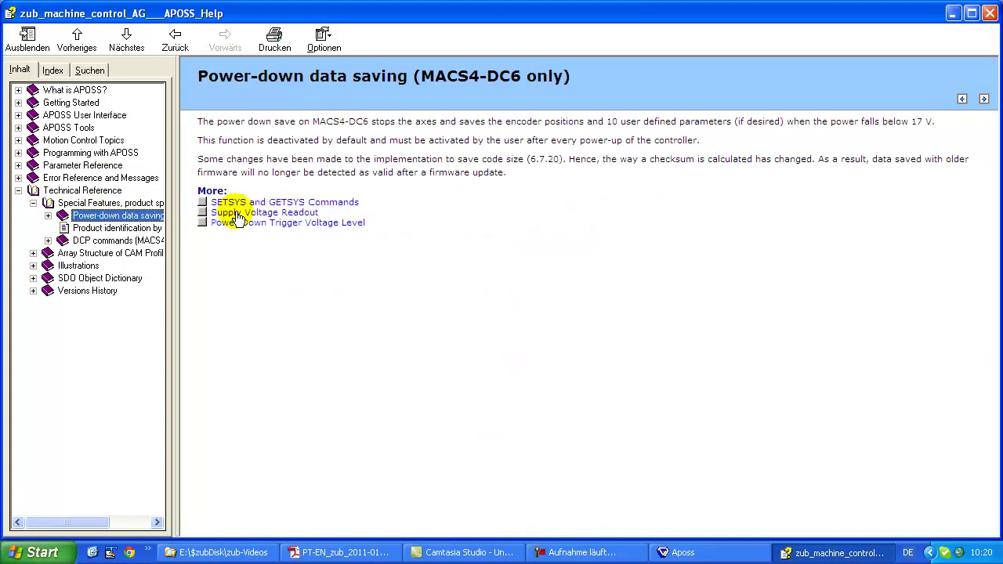
{"action": "left_click", "coordinate": [235, 214]}
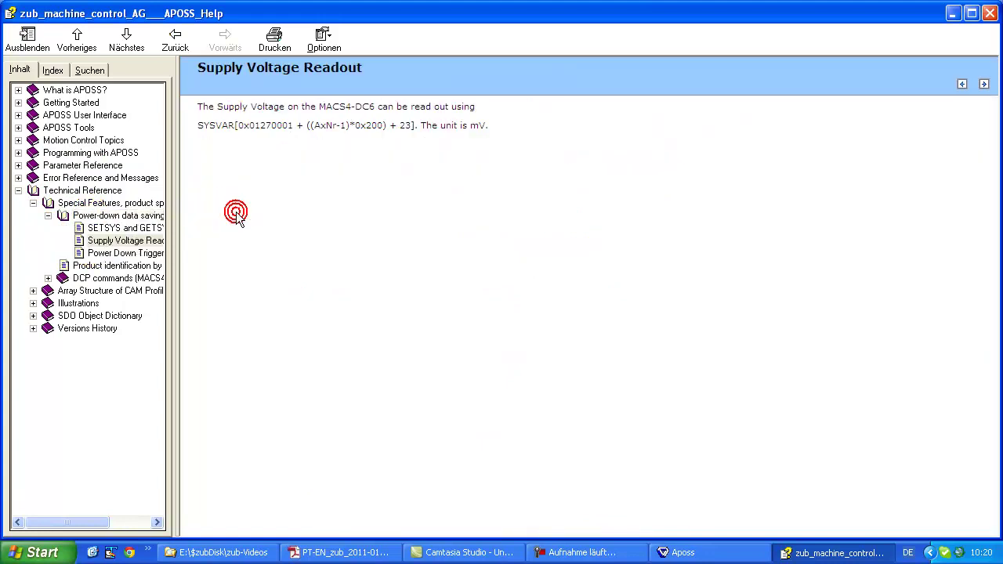
{"action": "left_click", "coordinate": [131, 257]}
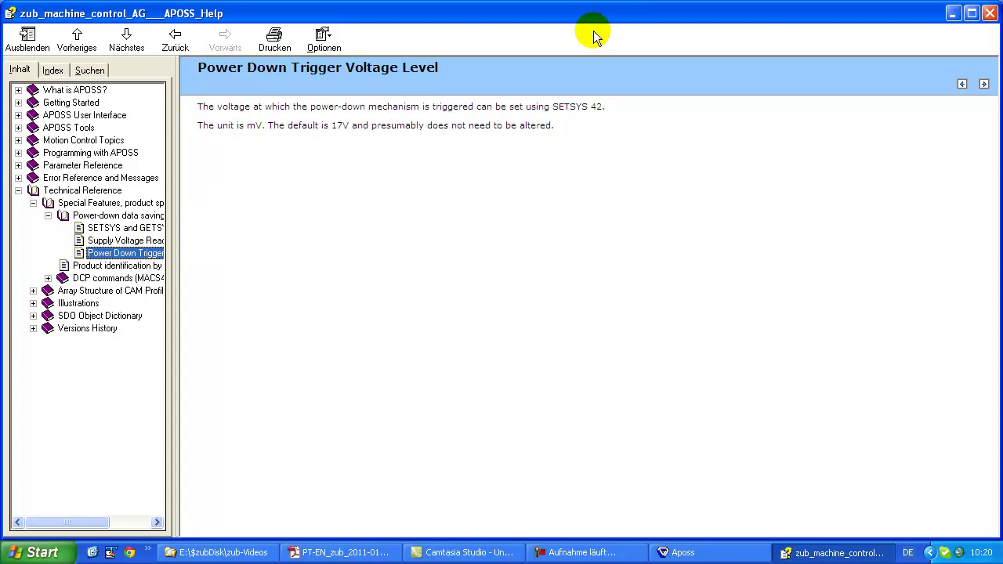
{"action": "left_click", "coordinate": [990, 16]}
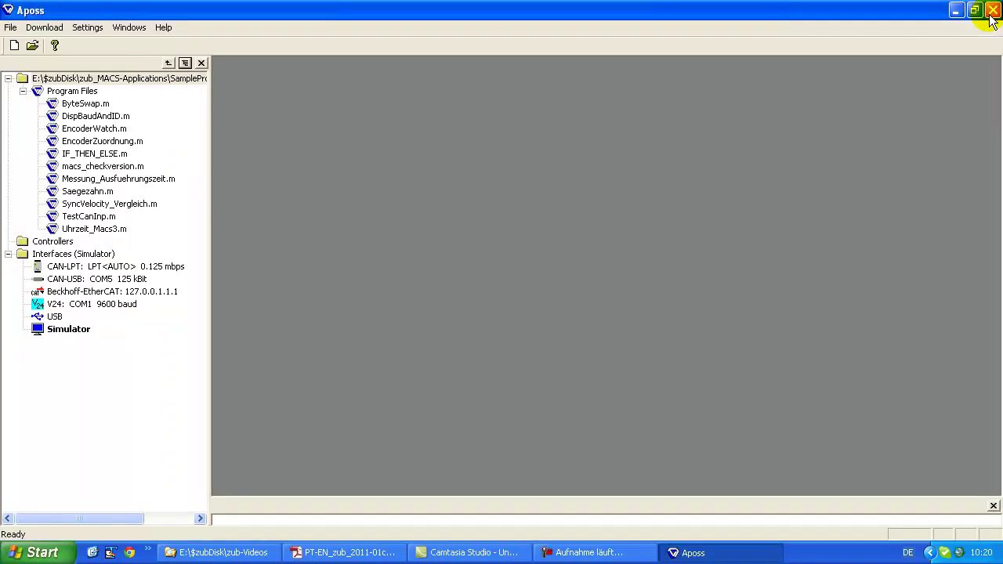